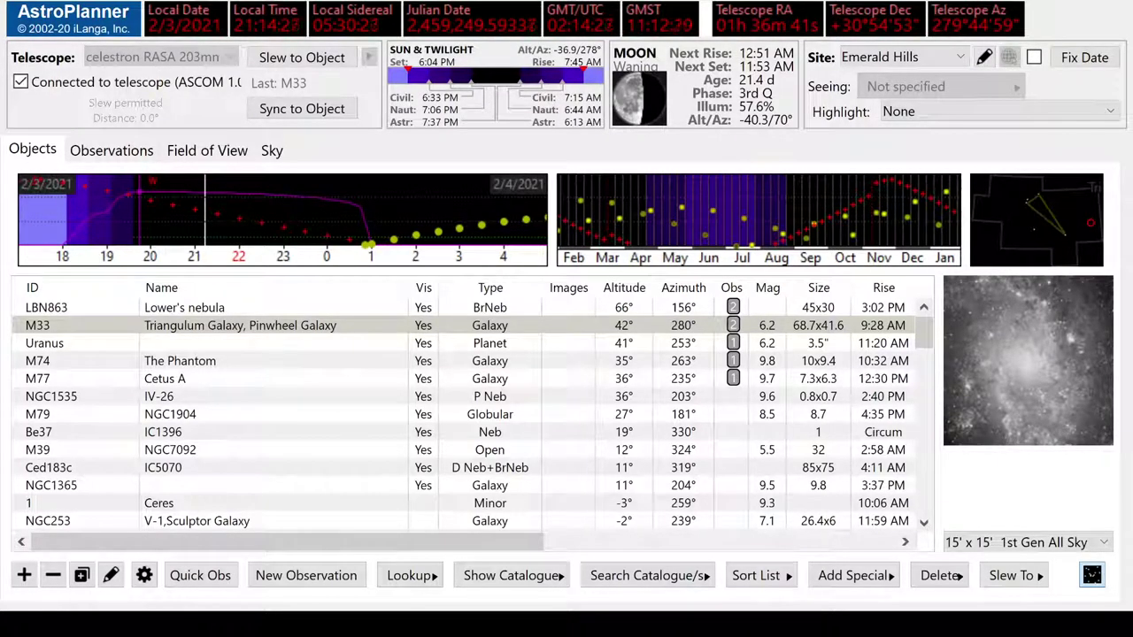
Select M33, the Triangulum Galaxy, in the AstroPlanner Objects list.
left_click(1024, 180)
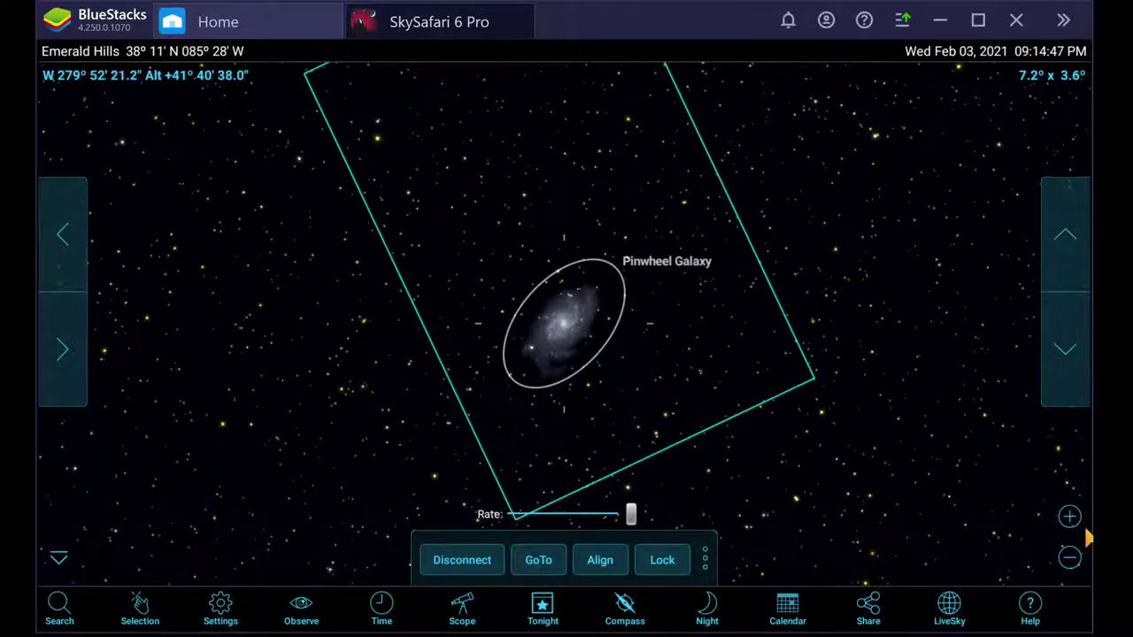
Zoom the SkySafari chart out to a 136.9° x 75.0° field around the Pinwheel Galaxy.
left_click(1071, 557)
left_click(1071, 557)
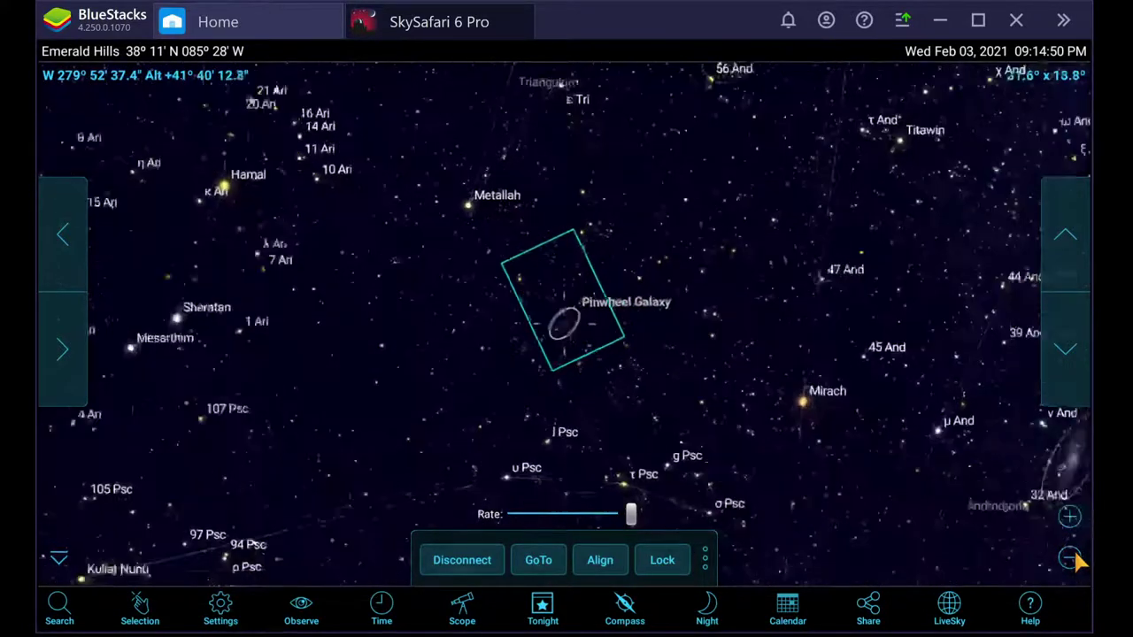
left_click(1071, 557)
left_click(1071, 557)
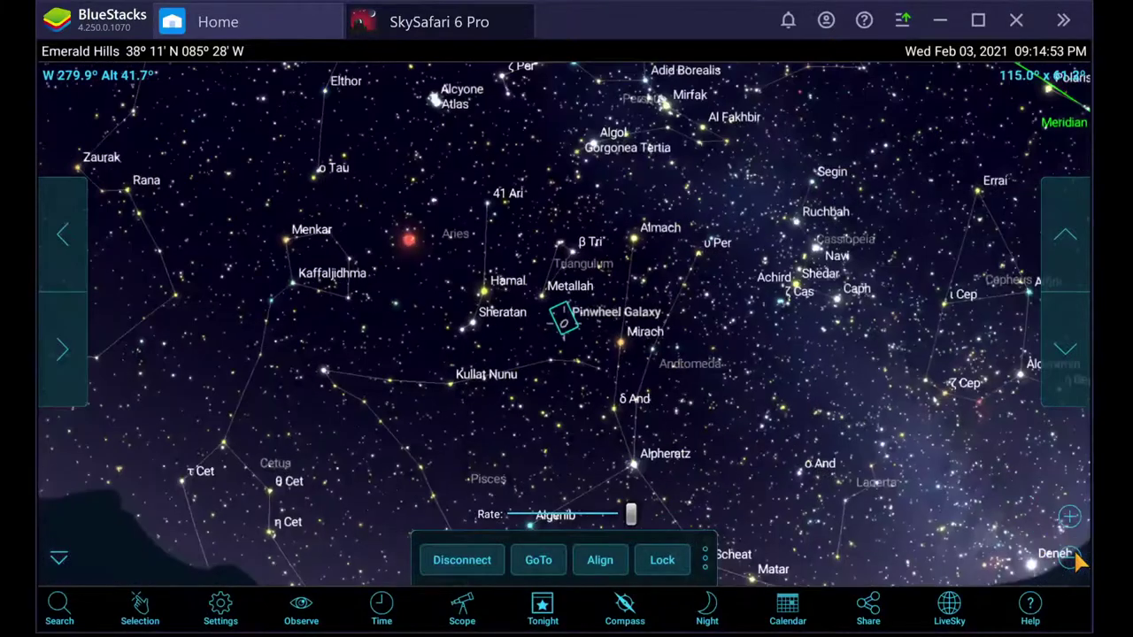
left_click(1071, 557)
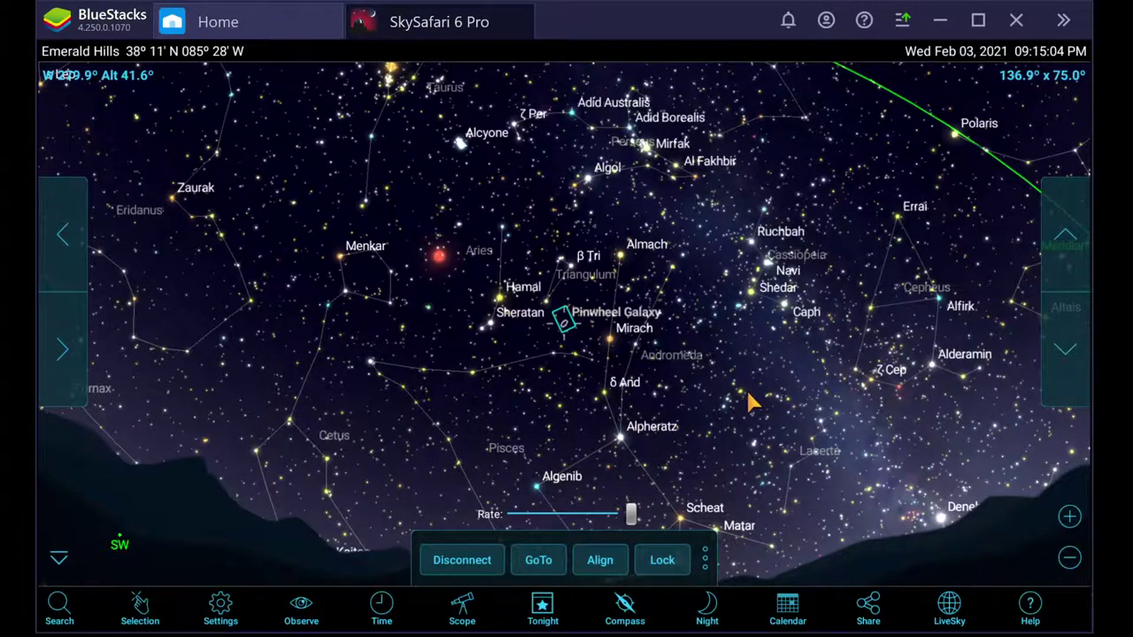
Pan the chart above the horizon toward Pisces and zoom in to a 41.2° field.
left_click_drag(749, 396, 735, 501)
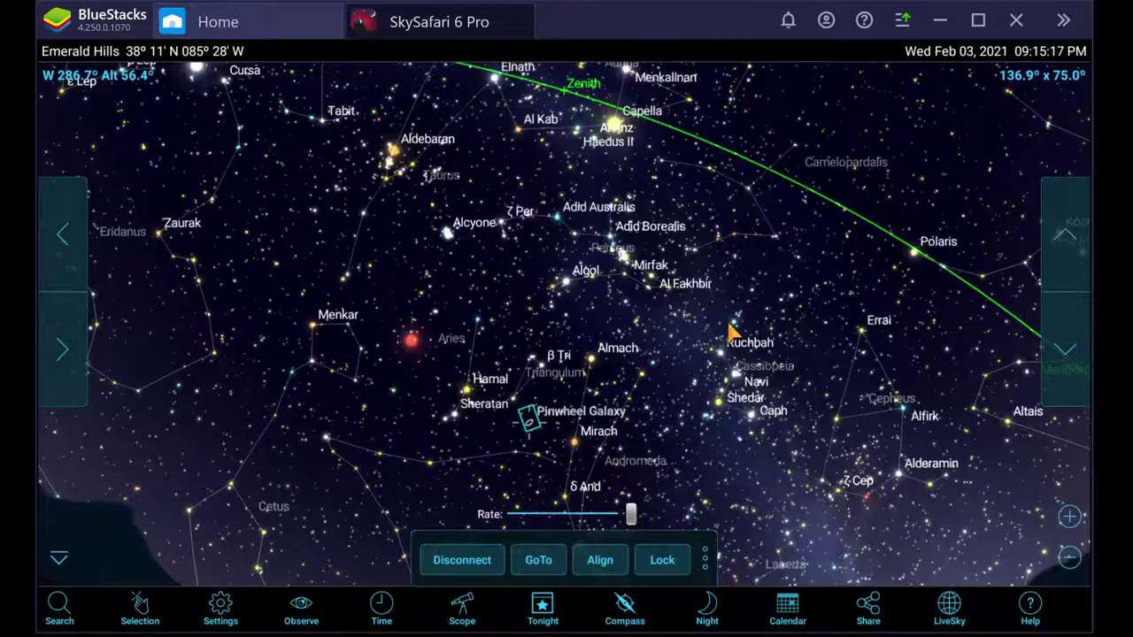
left_click_drag(734, 329, 734, 354)
left_click_drag(742, 453, 741, 385)
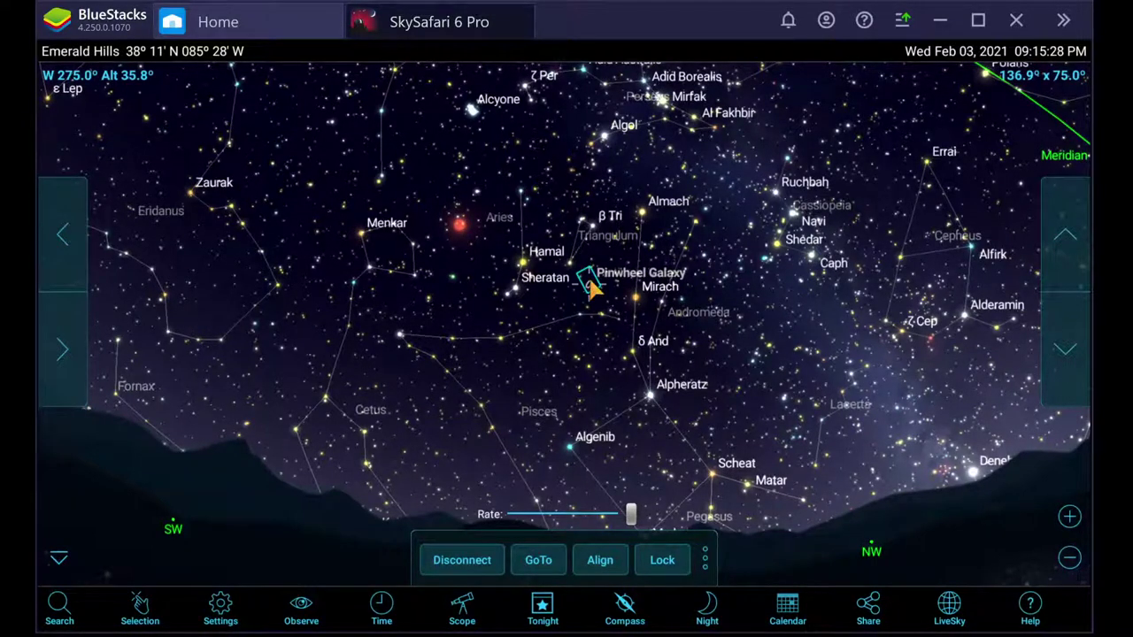
left_click(1071, 517)
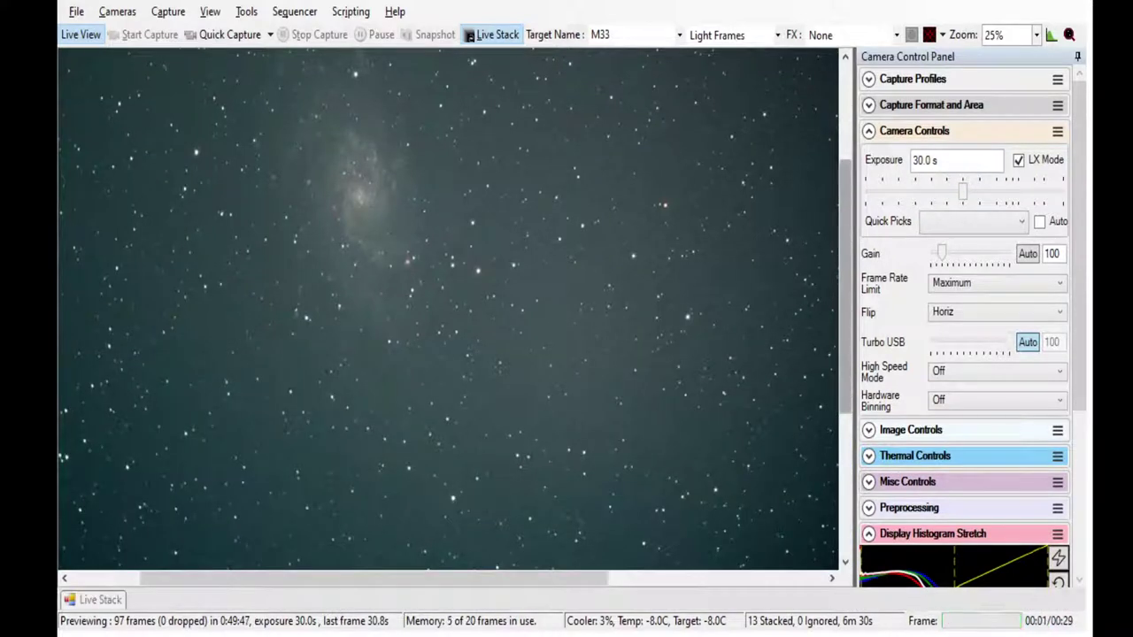
Set the SharpCap preview zoom to 40% and pan to frame the M33 galaxy.
scroll(448, 310, "up", 2)
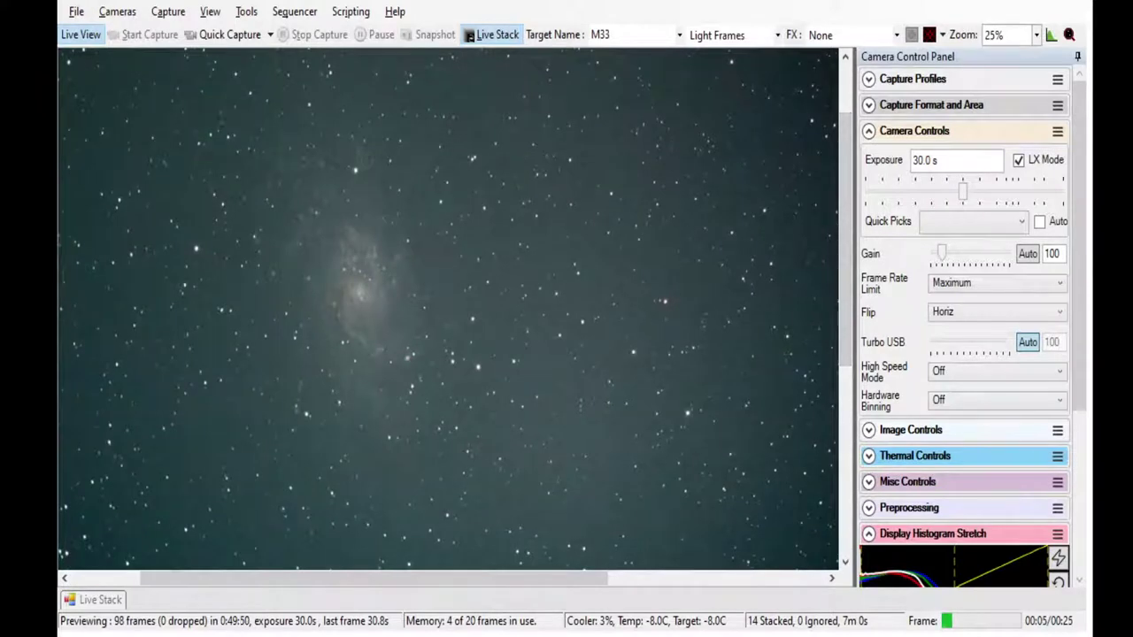
scroll(1005, 34, "down", 1)
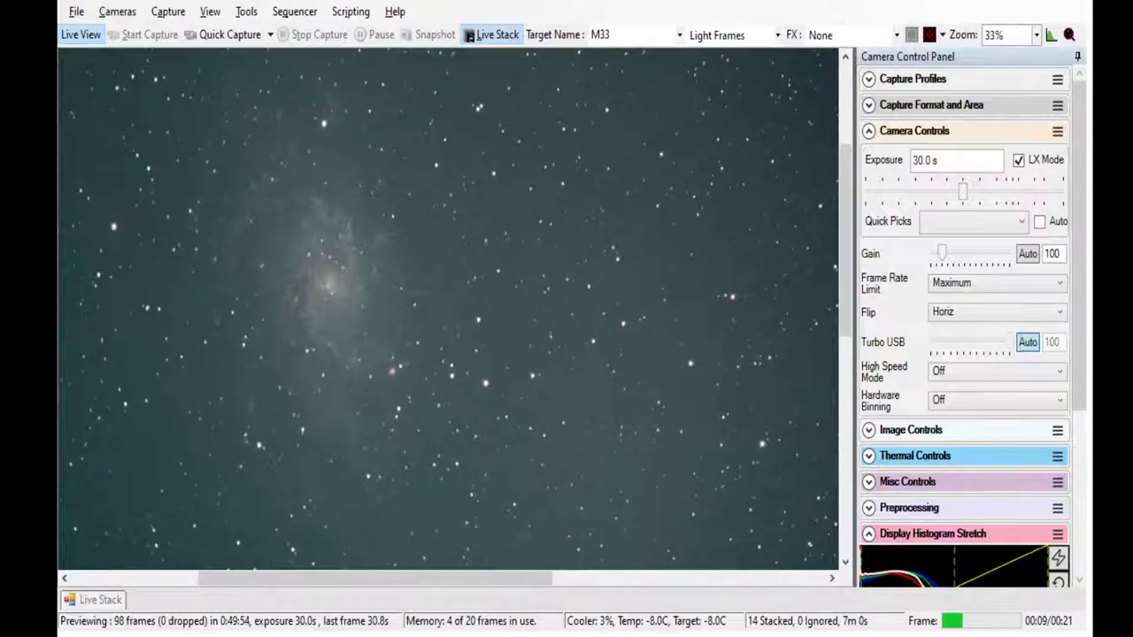
key("BackSpace")
type("40")
key("Return")
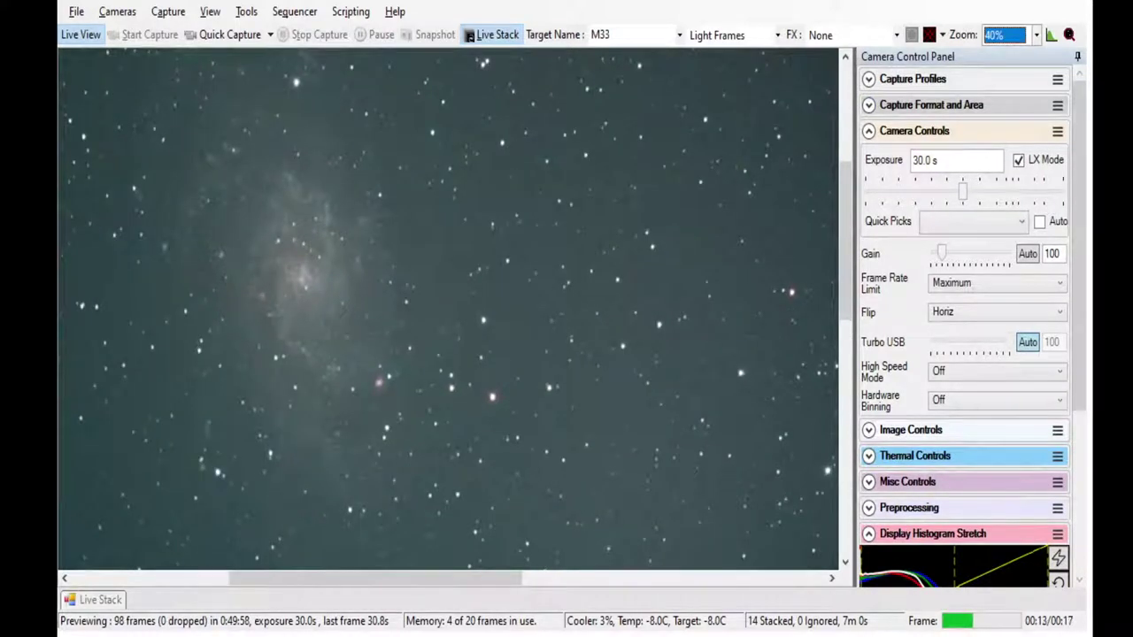
scroll(448, 308, "left", 3)
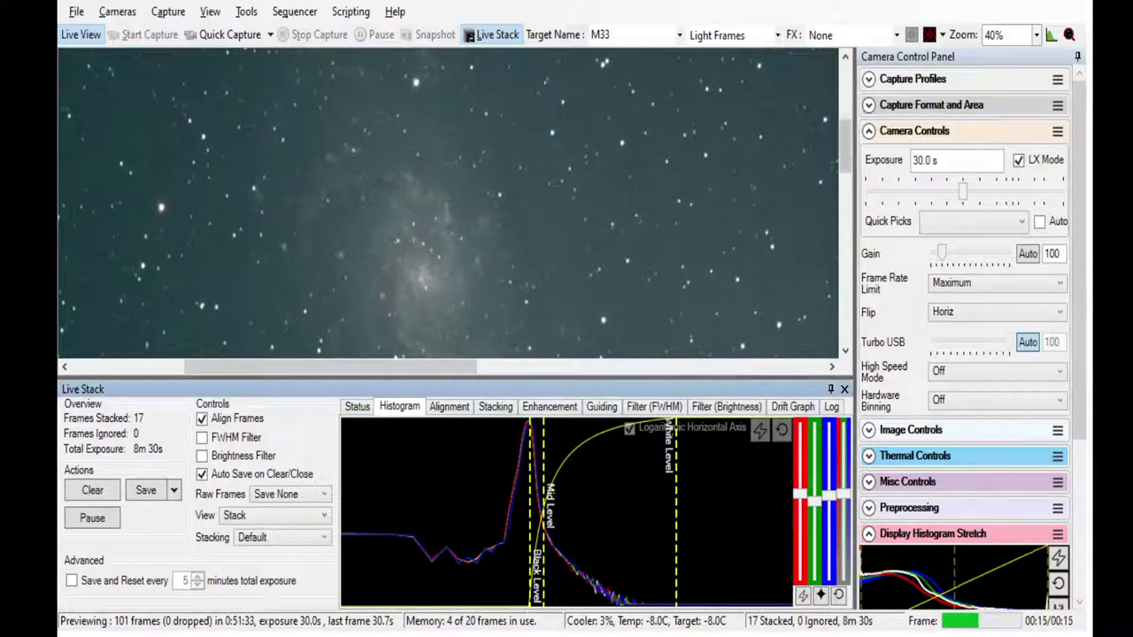
Scroll the preview to check M33 as the stack reaches 18 frames and 9m 0s.
scroll(447, 203, "down", 2)
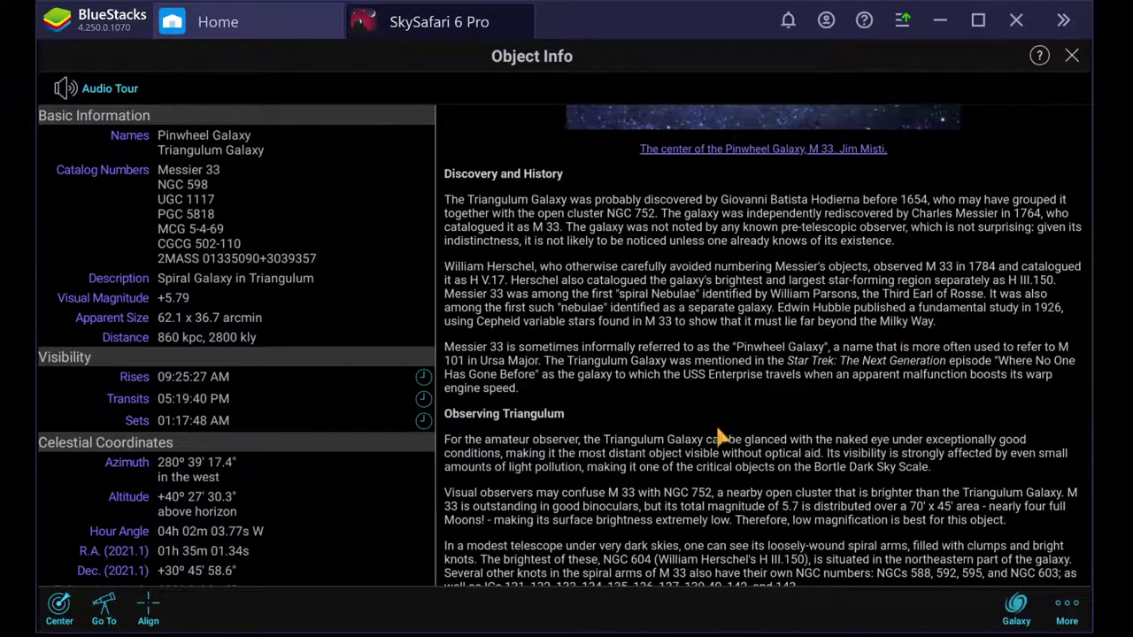
Scroll the M33 Object Info back up to the Messier 33 title and galaxy photo.
left_click_drag(722, 437, 737, 606)
left_click_drag(707, 348, 706, 412)
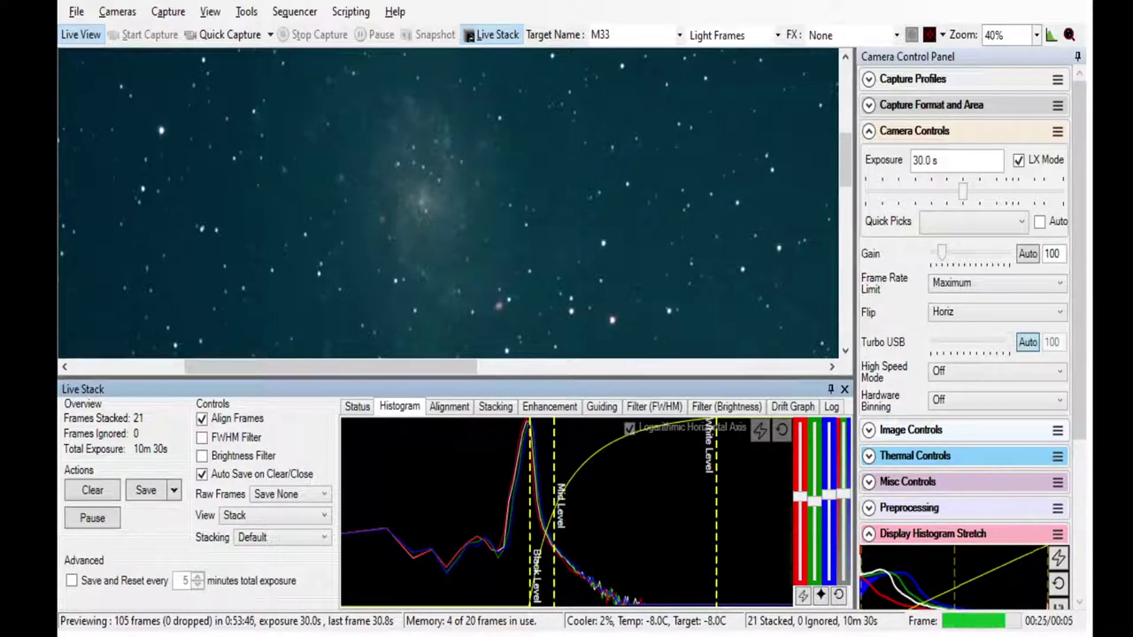
Hide the live stack panel and zoom the galaxy image in to 75%.
left_click(830, 389)
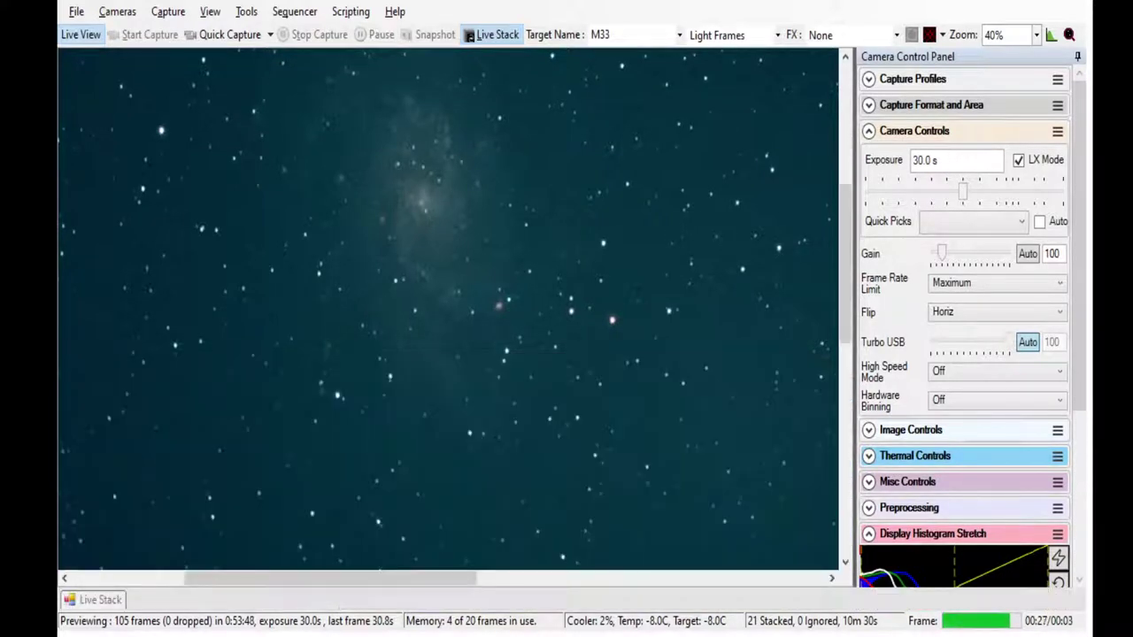
scroll(448, 308, "up", 2)
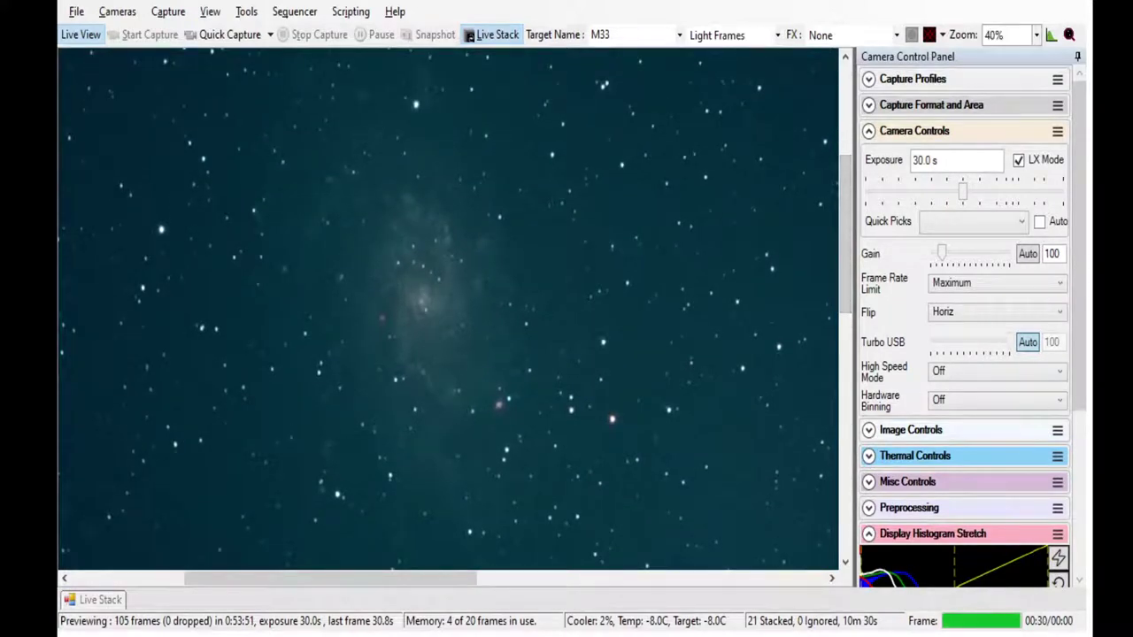
key("Down")
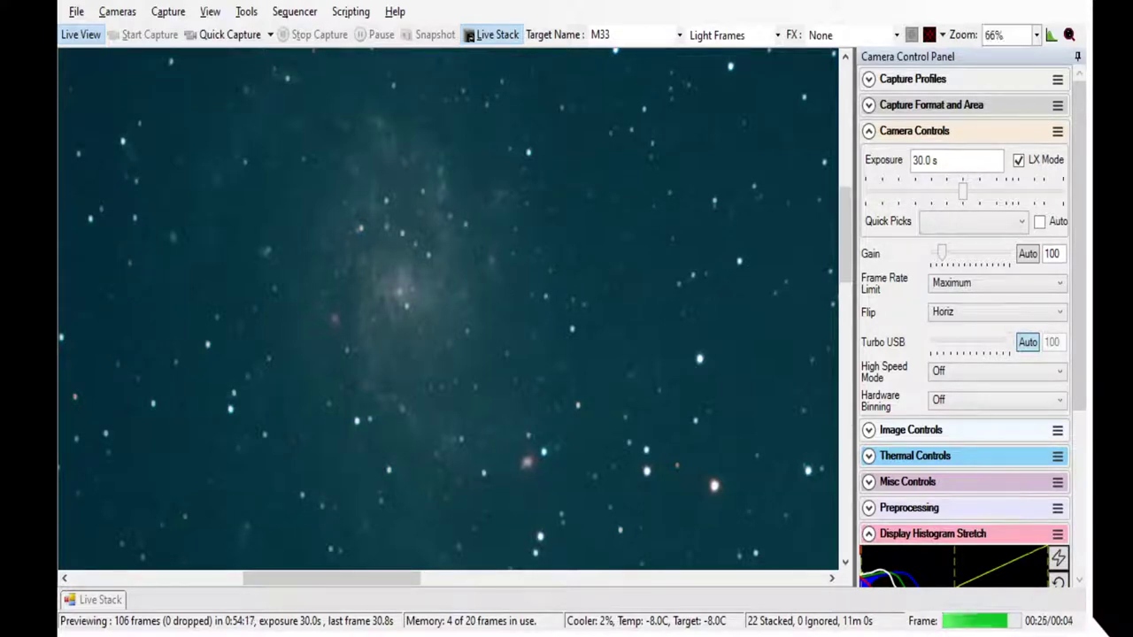
key("Down")
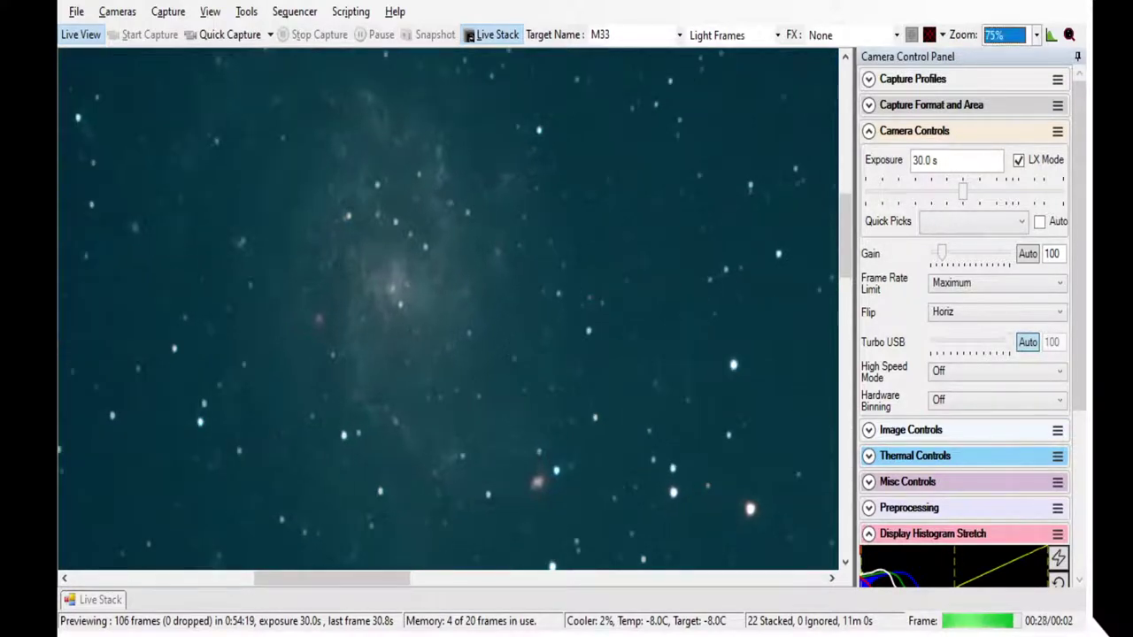
Pan around the galaxy and shrink the preview to 50% to show more sky.
scroll(447, 310, "up", 2)
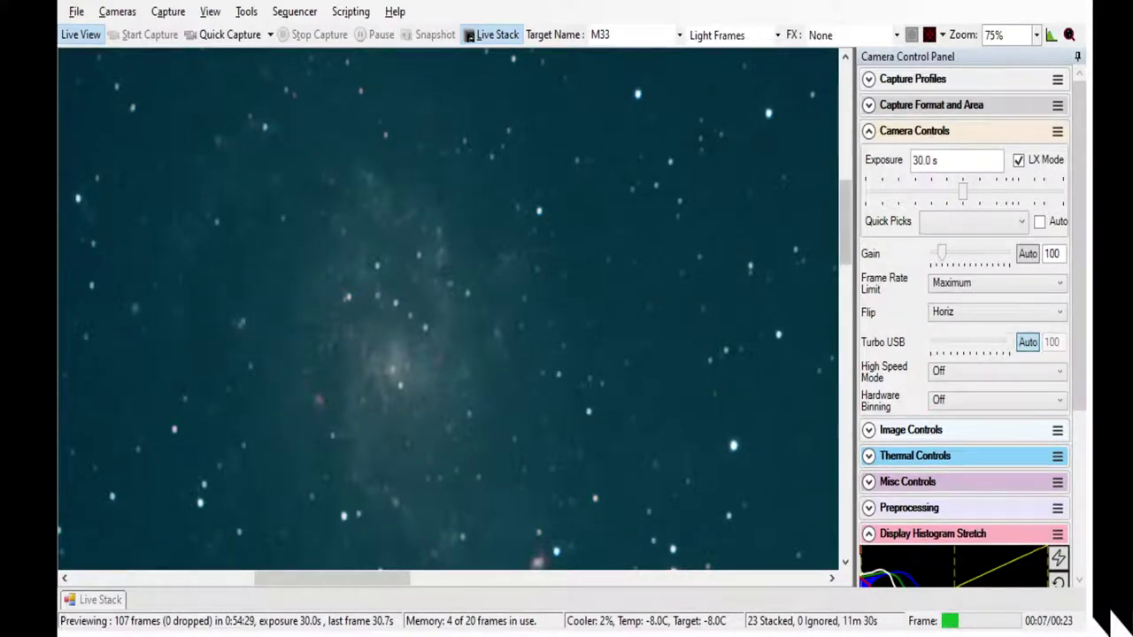
left_click_drag(845, 222, 845, 248)
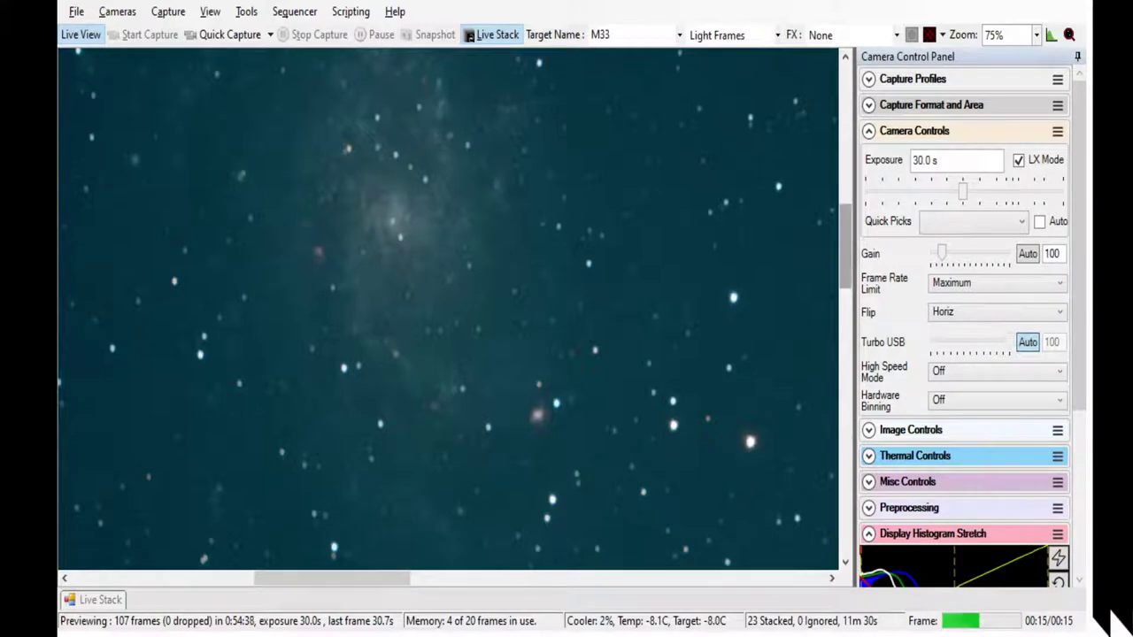
scroll(448, 310, "up", 3)
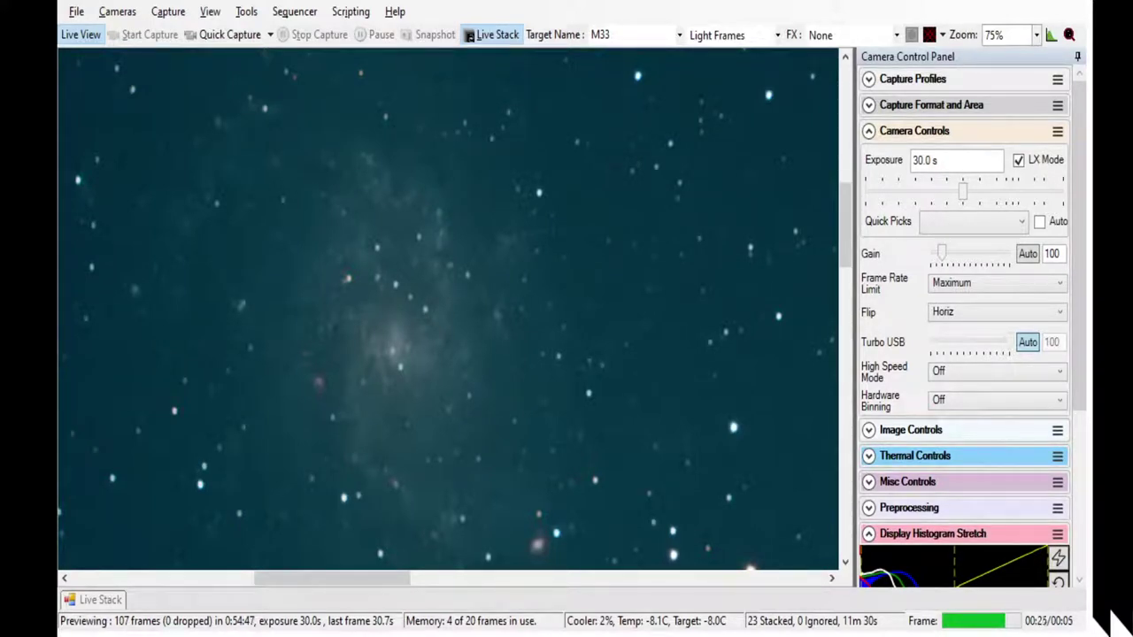
key("ctrl+minus")
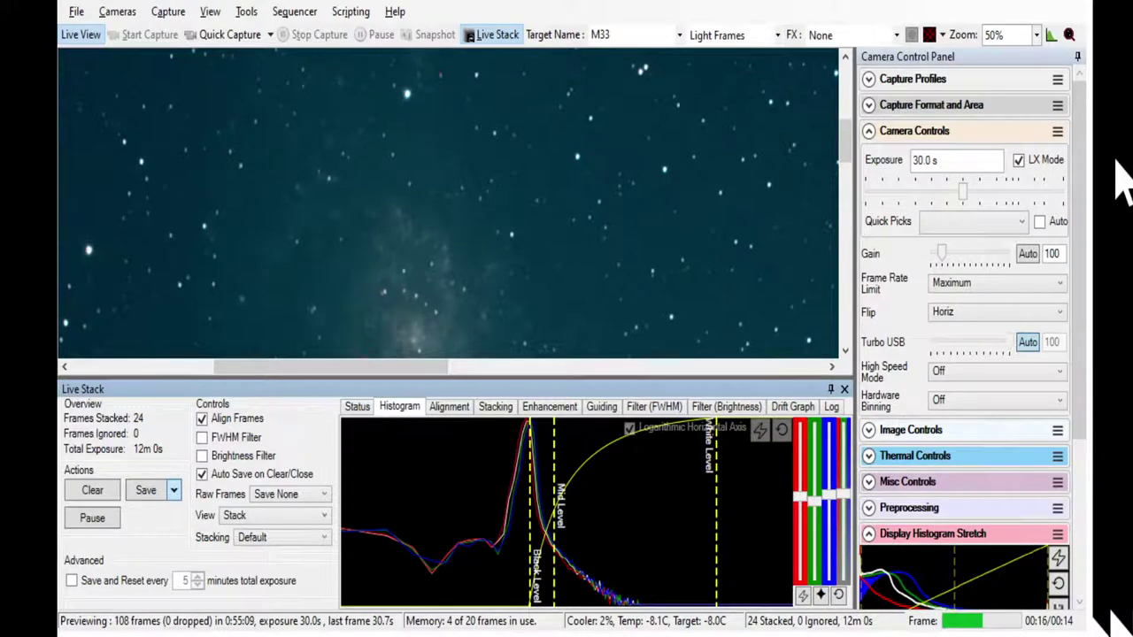
Save a snapshot of the 24-frame stack as Stack_24frames_720s_WithDisplayStretch.png.
key("ctrl+shift+s")
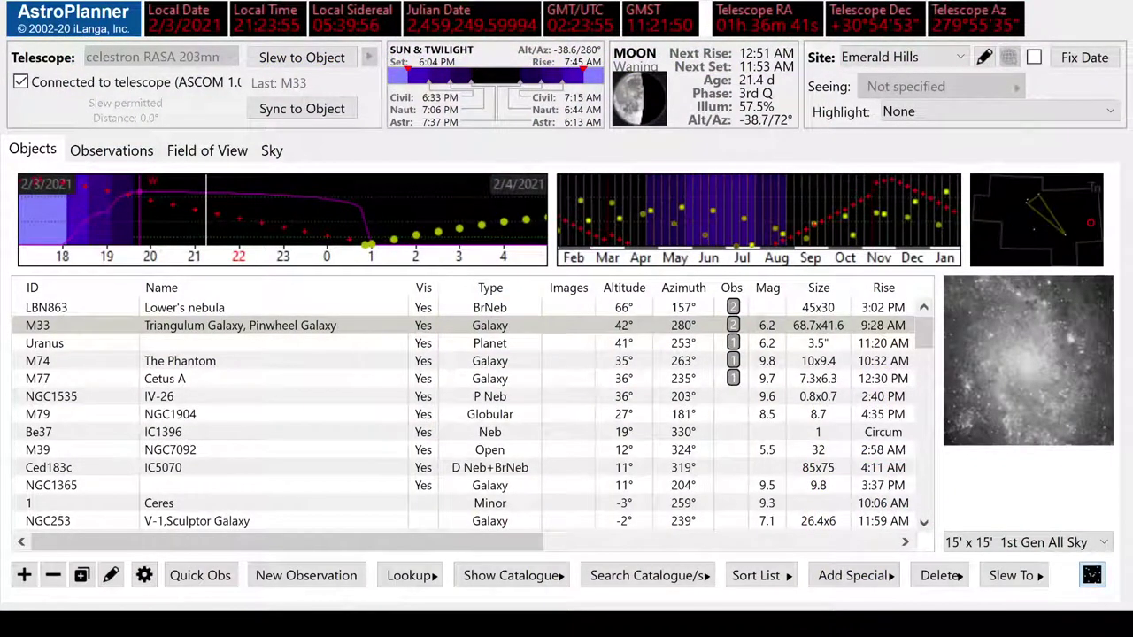
Create a new M33 observation noting star material, dust, the core and spiral "pinwheel arms".
key("alt+Tab")
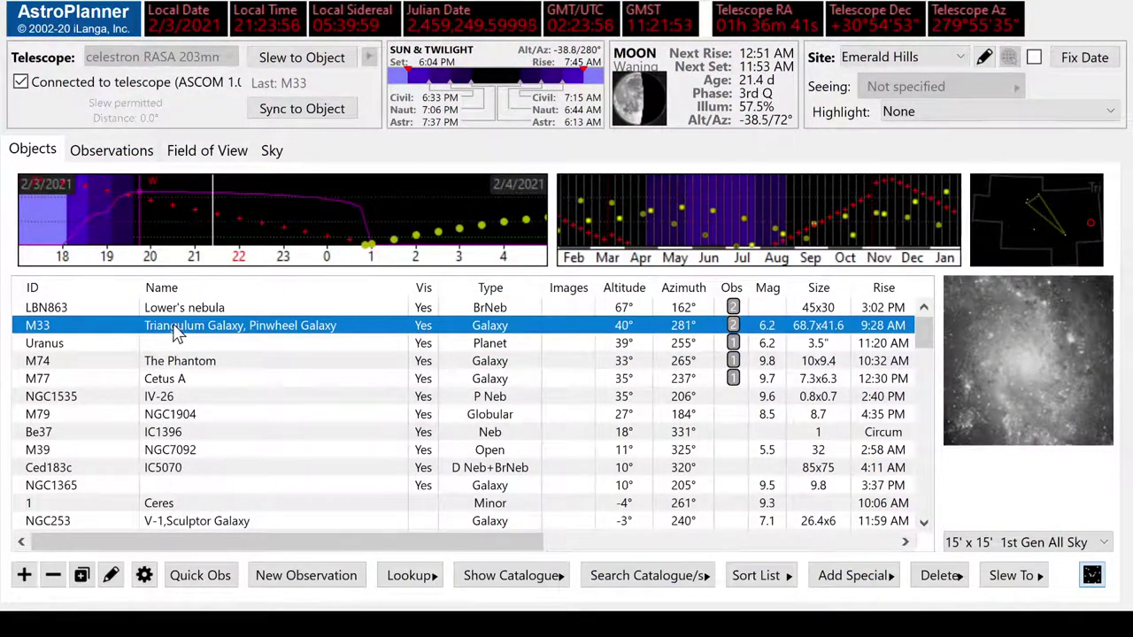
left_click(301, 577)
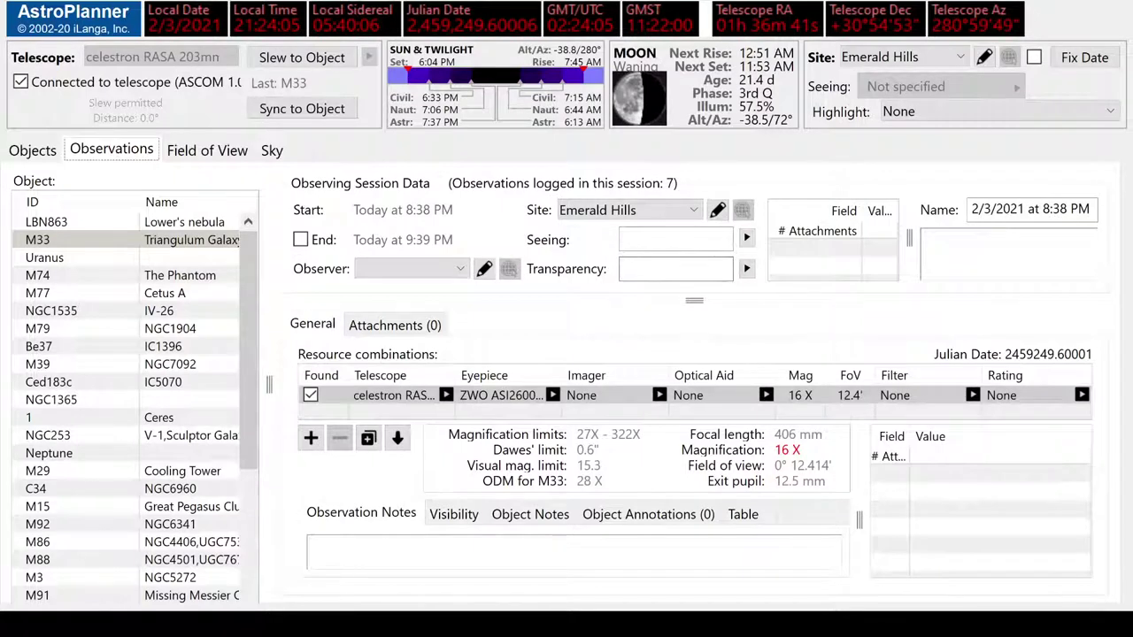
left_click(380, 544)
type("/wow")
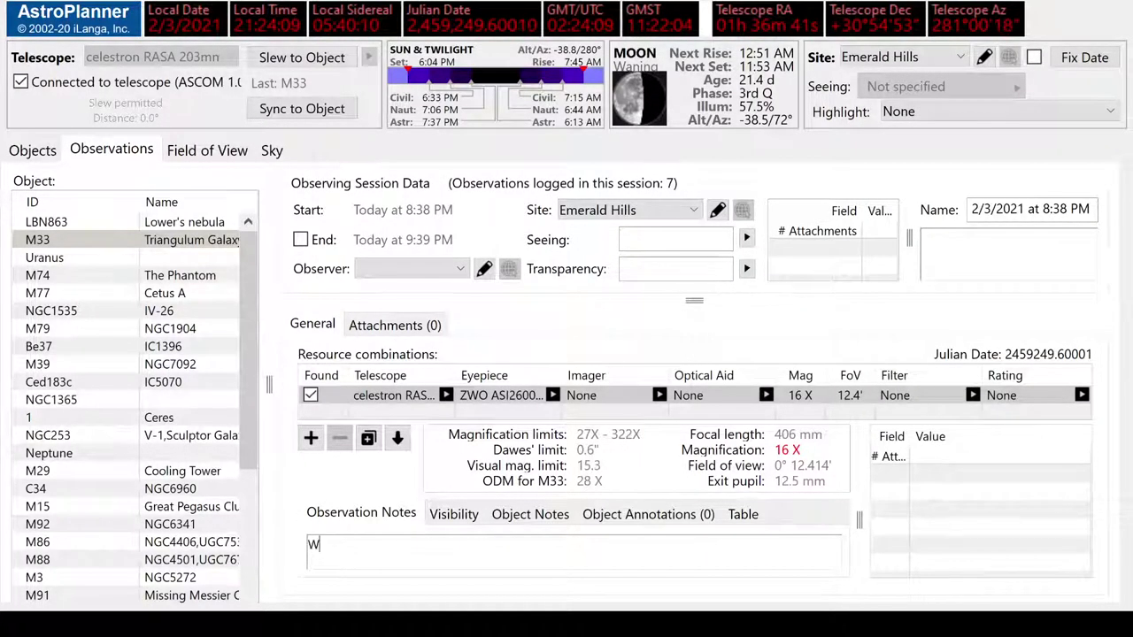
type("ow - pulled out the t")
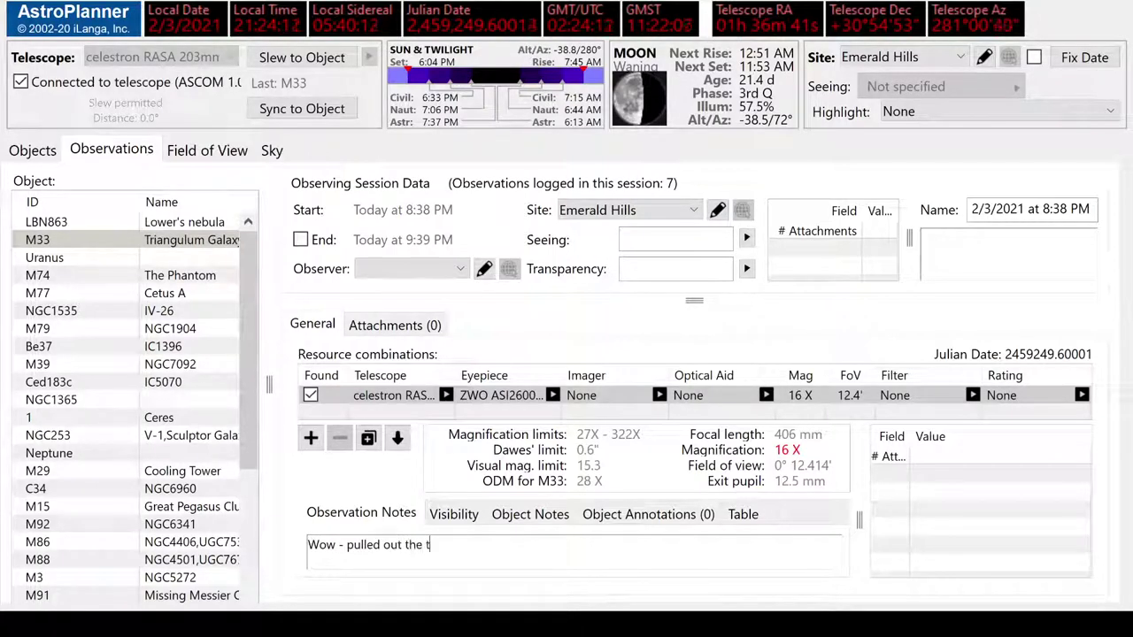
key("BackSpace")
type("star material and dust")
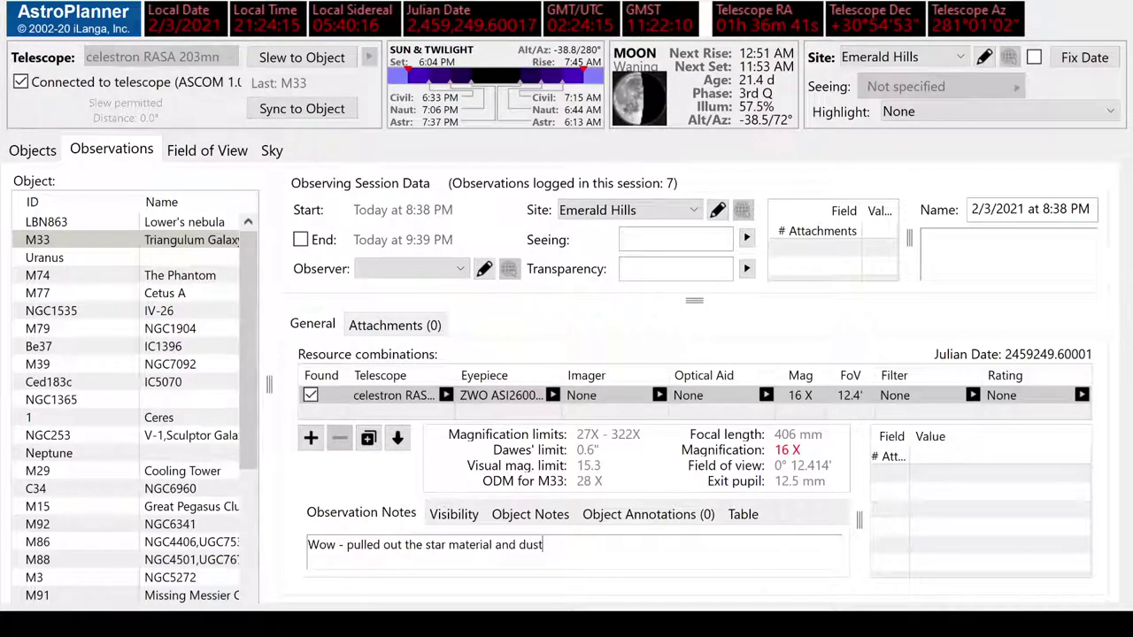
type(", saw the core")
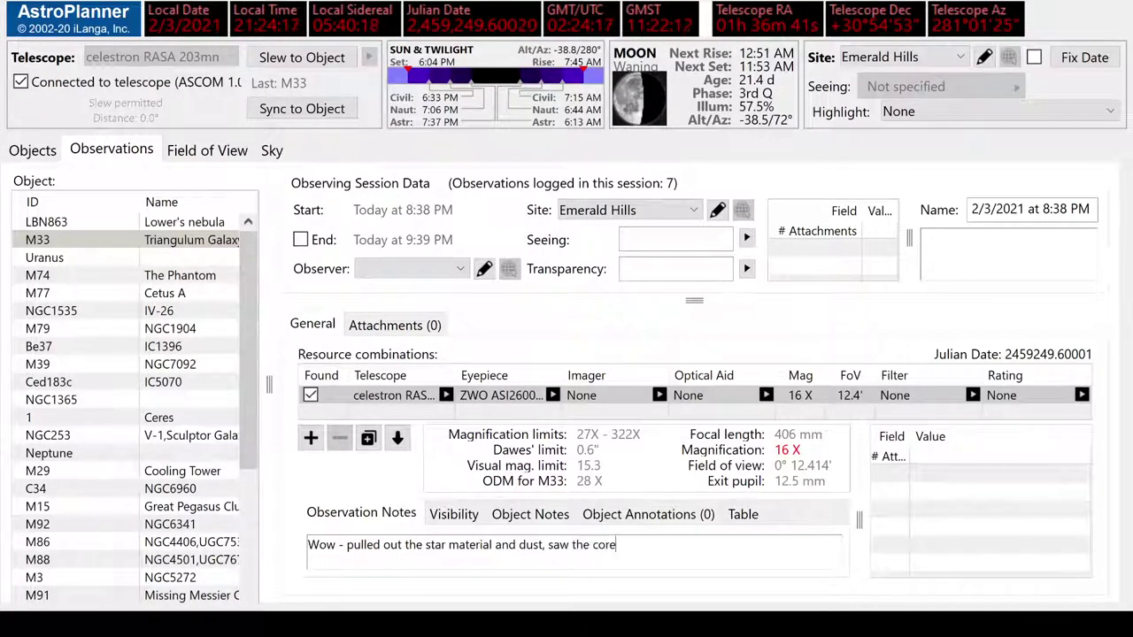
type(", saw the spiral")
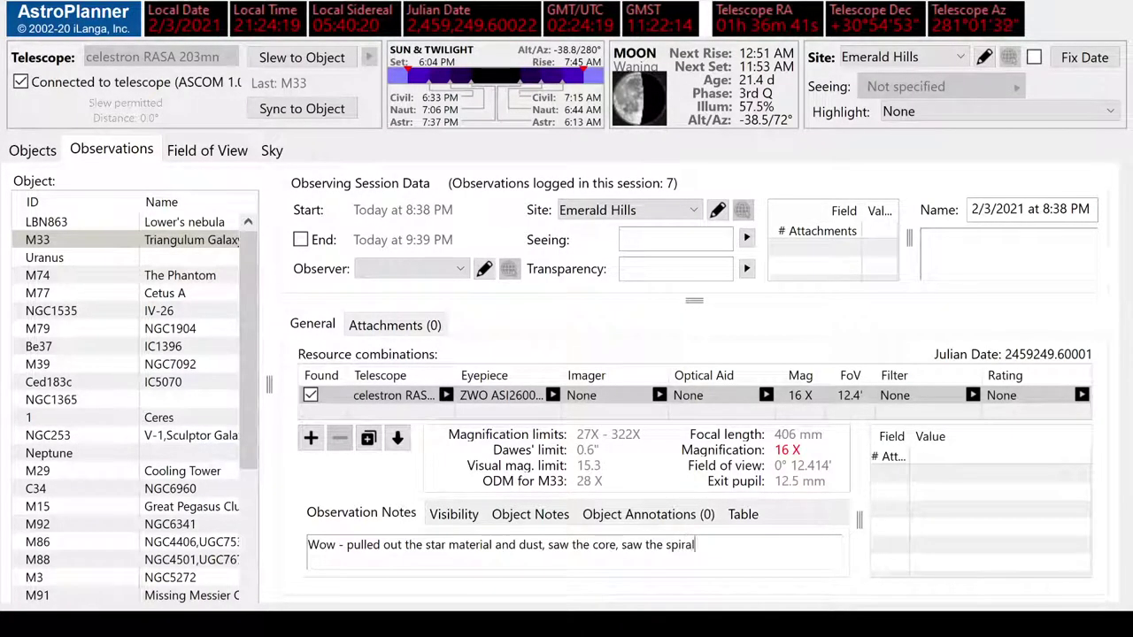
type(" \"pinwheel arms")
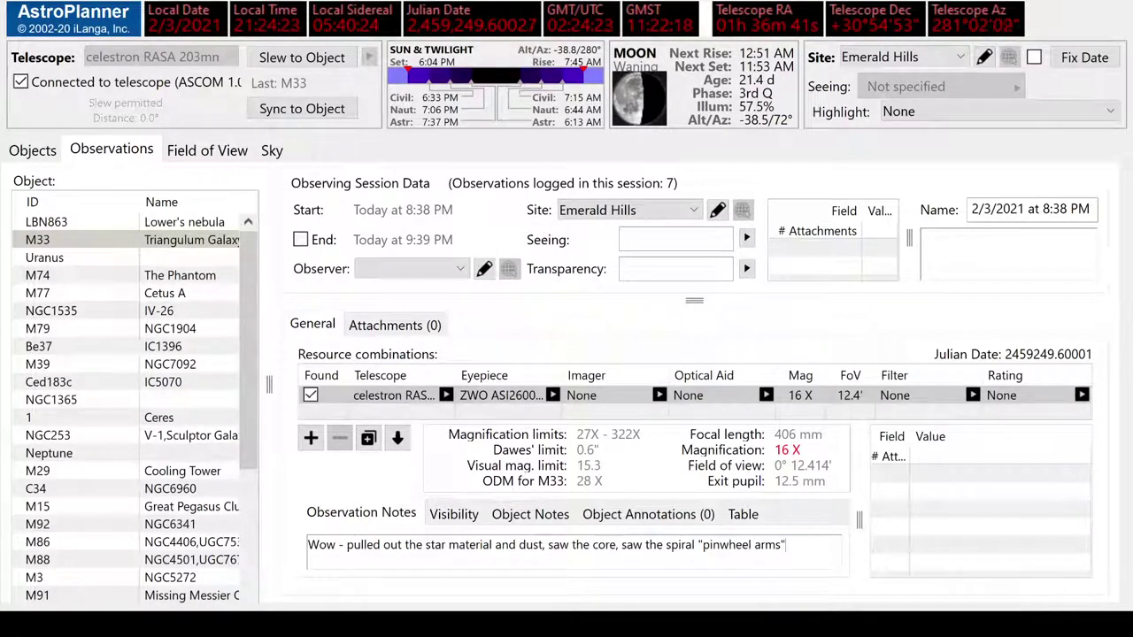
Attach the saved 24-frame stack image to the M33 observation and return to its General details.
left_click(365, 330)
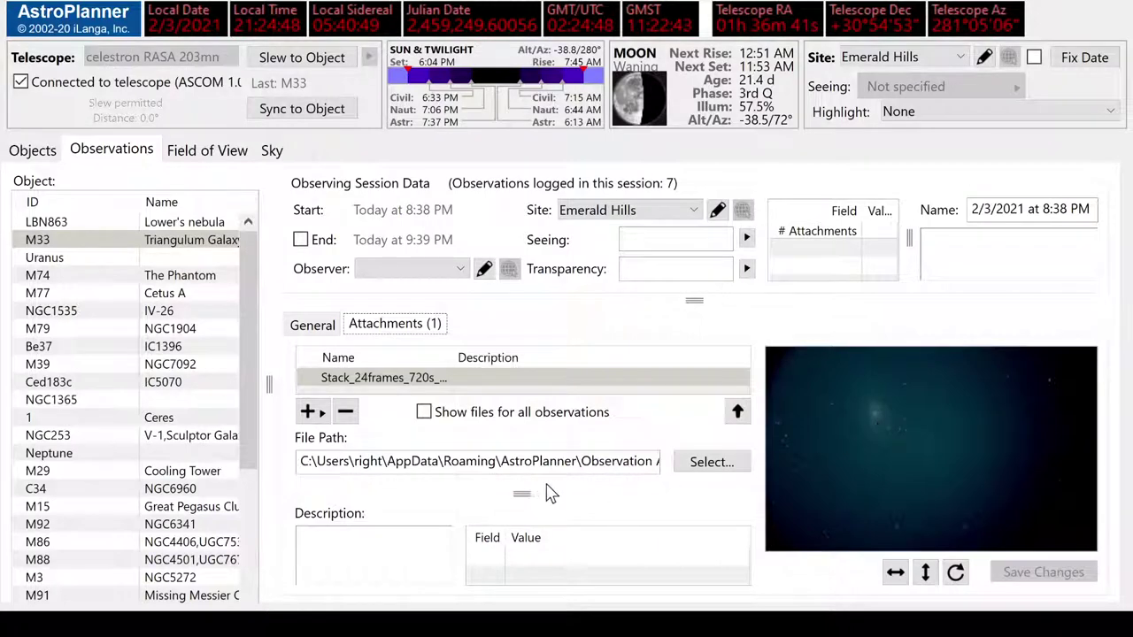
left_click(300, 332)
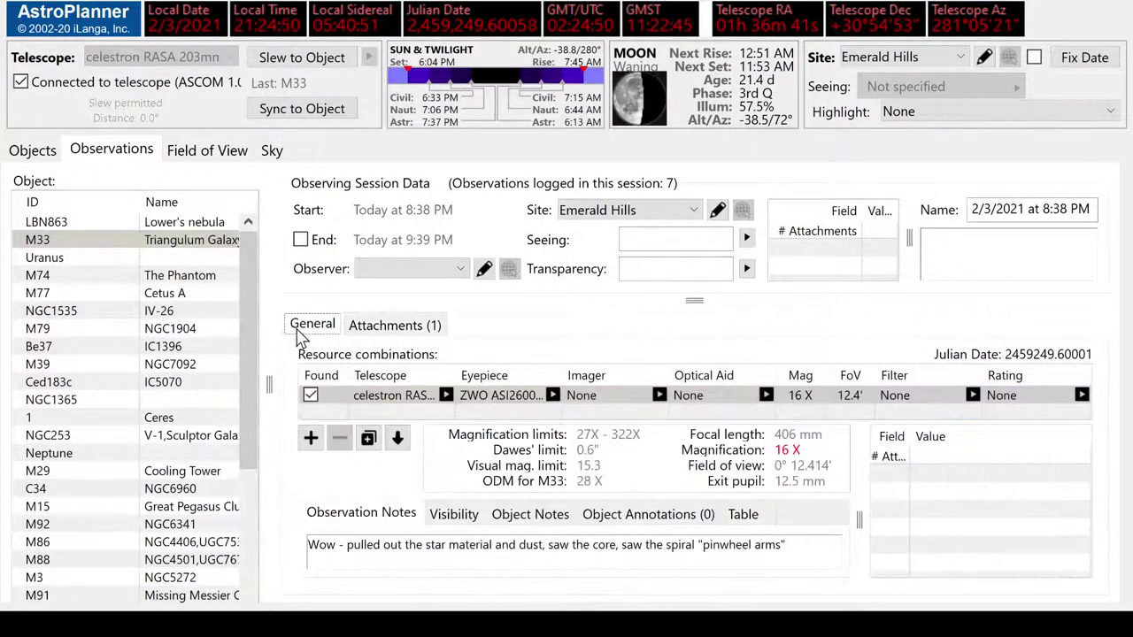
Return to AstroPlanner's Objects list to see M33 with its three logged observations.
left_click(34, 153)
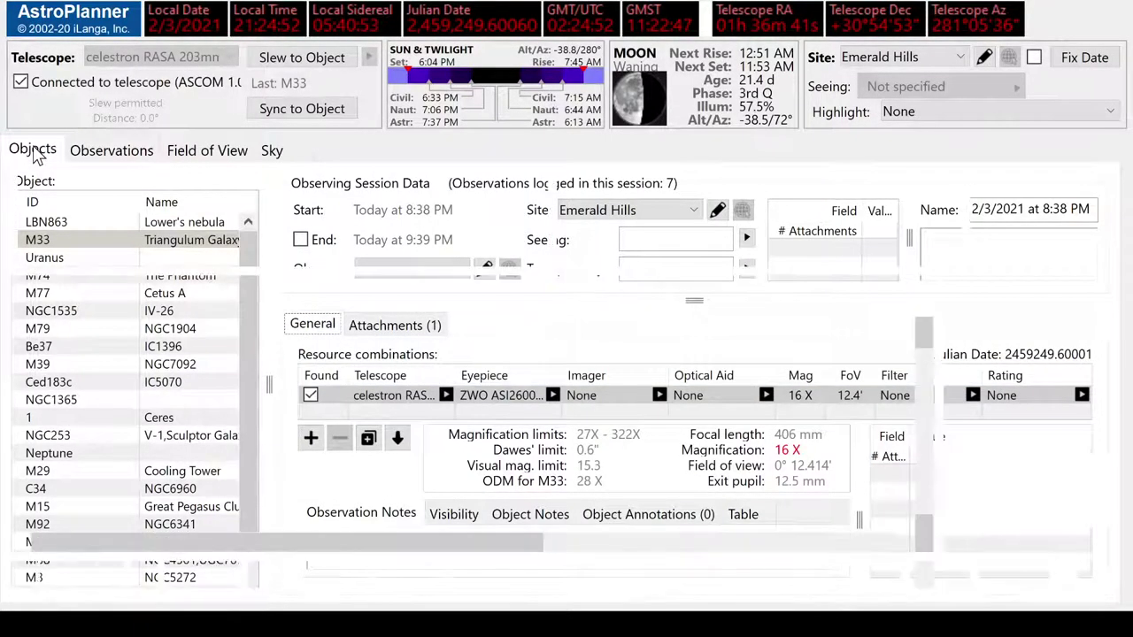